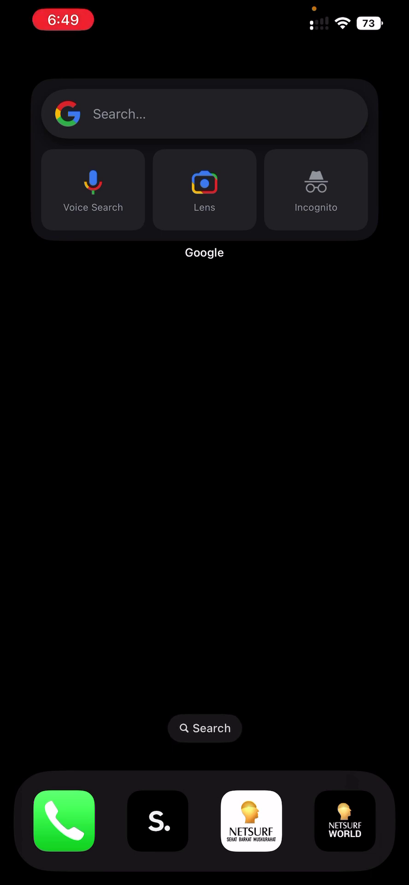
# Step: Launch Settings from the App Library's Utilities folder and scroll down until Battery shows
pyautogui.moveTo(323, 461); pyautogui.dragTo(277, 462)
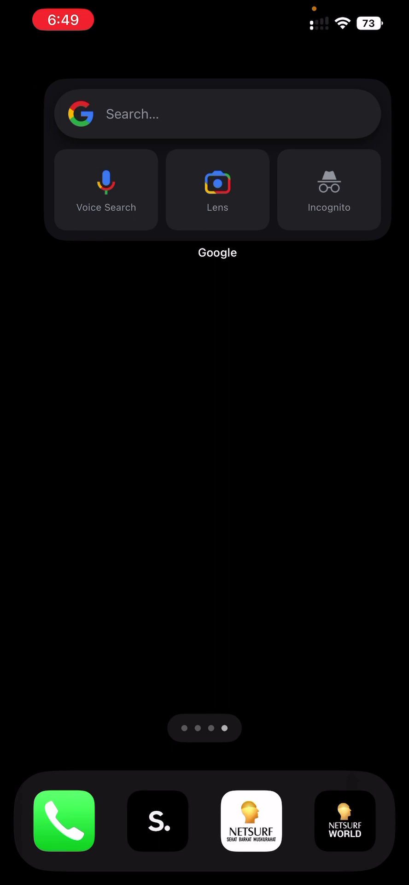
pyautogui.moveTo(323, 461)
pyautogui.mouseDown()
pyautogui.moveTo(139, 462)
pyautogui.moveTo(323, 461)
pyautogui.mouseUp()
pyautogui.moveTo(369, 461); pyautogui.dragTo(70, 462)
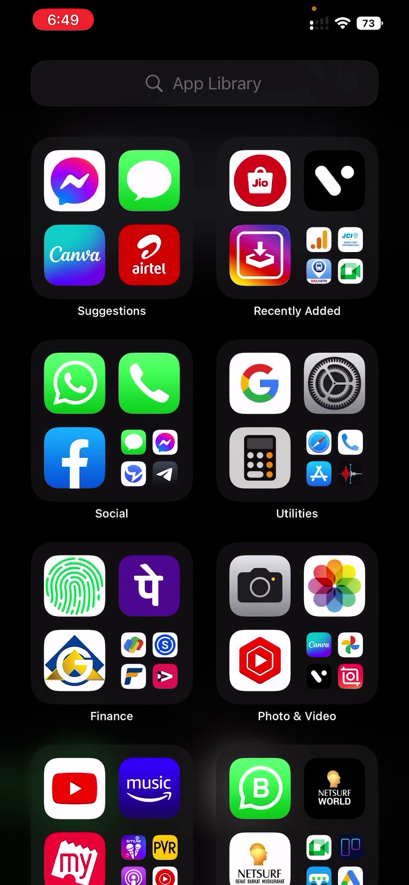
pyautogui.click(335, 383)
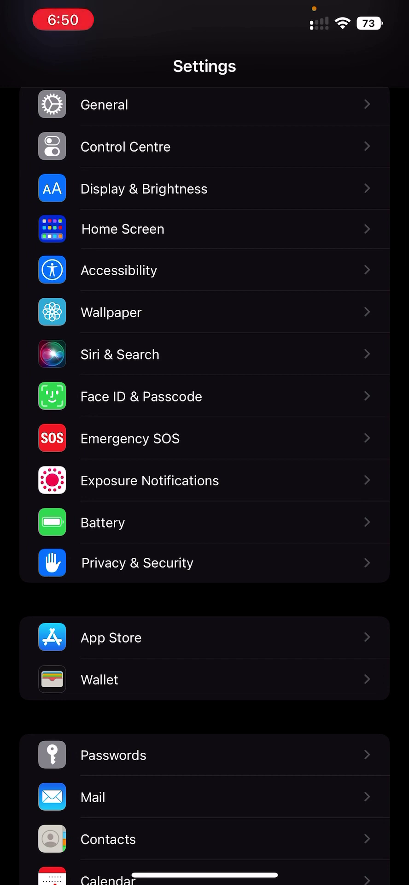
pyautogui.scroll(-4, 205, 461)
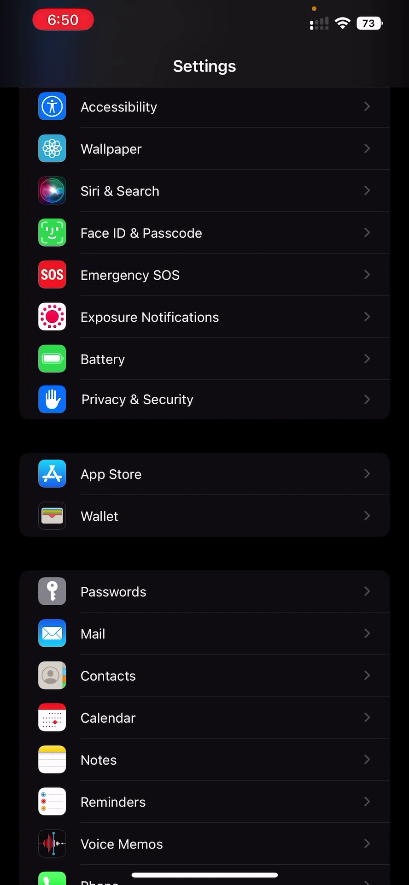
pyautogui.scroll(-5, 204, 461)
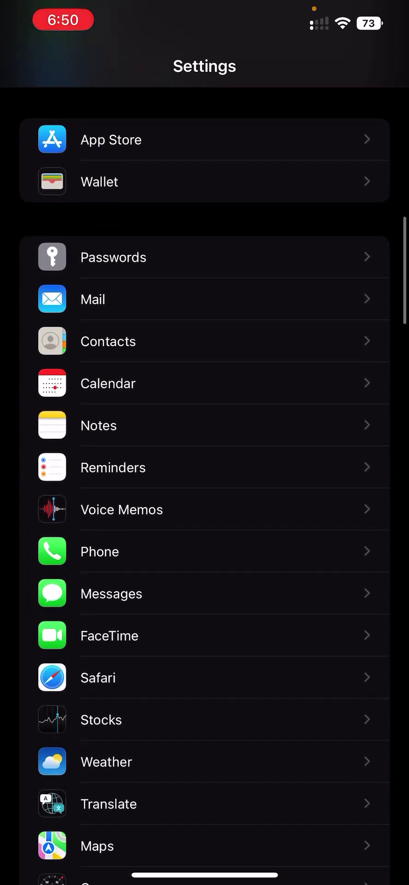
pyautogui.scroll(-5, 205, 461)
pyautogui.scroll(15, 205, 462)
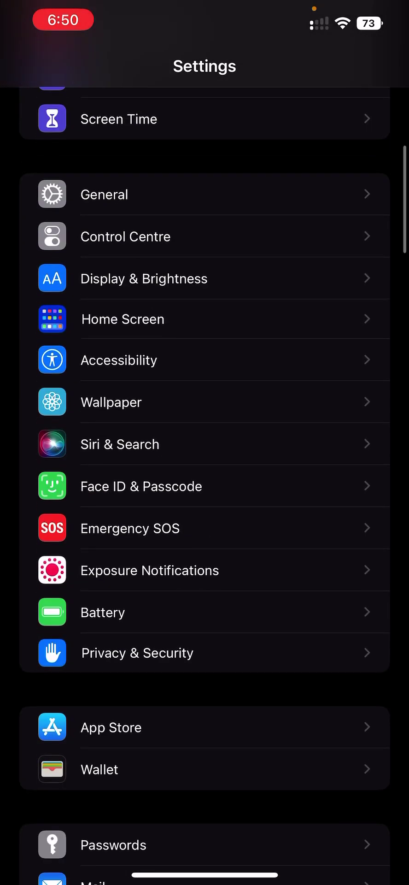
# Step: In Battery, switch Battery Percentage off and back on so it stays green
pyautogui.click(103, 612)
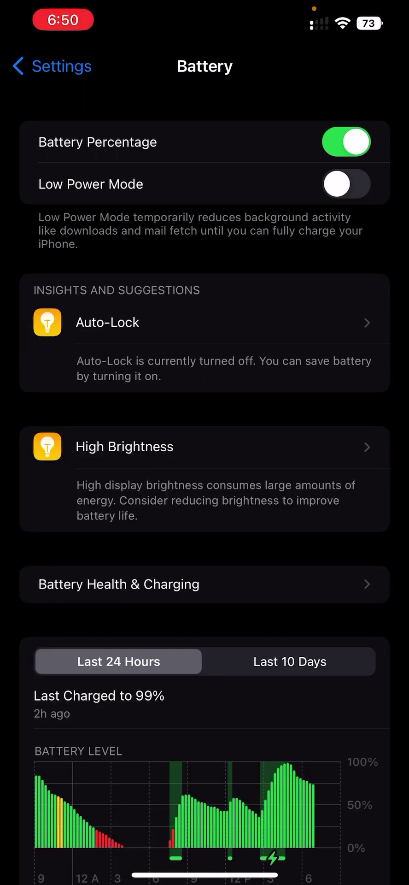
pyautogui.click(347, 142)
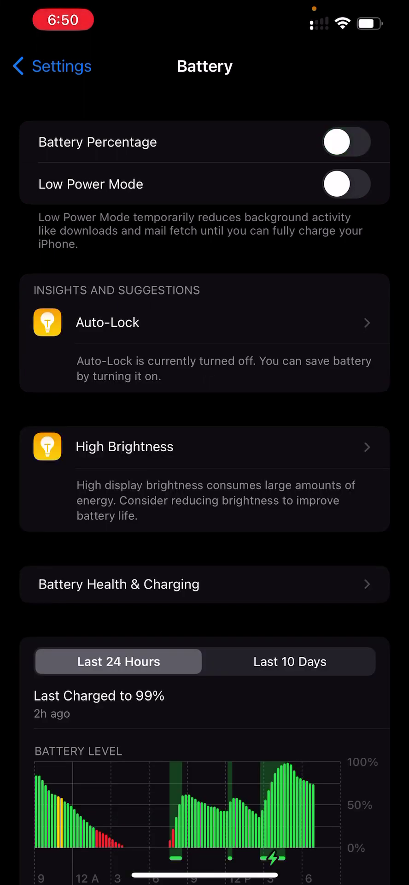
pyautogui.click(346, 142)
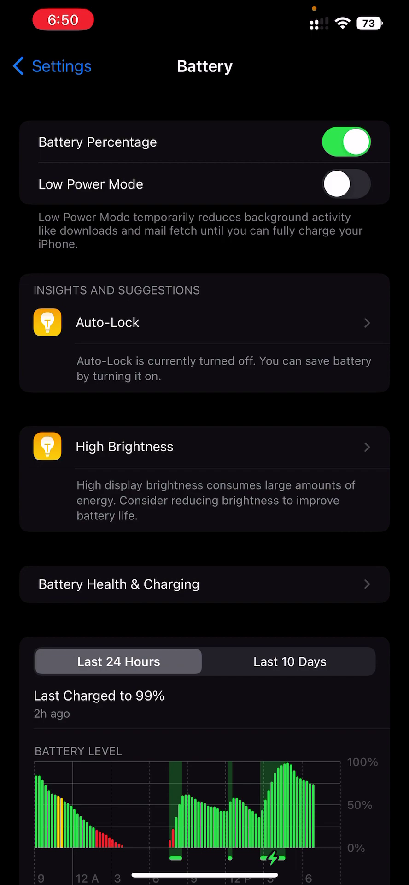
# Step: Check the 73% battery level in Control Centre, dismiss it, and return to Settings
pyautogui.moveTo(351, 9); pyautogui.dragTo(351, 369)
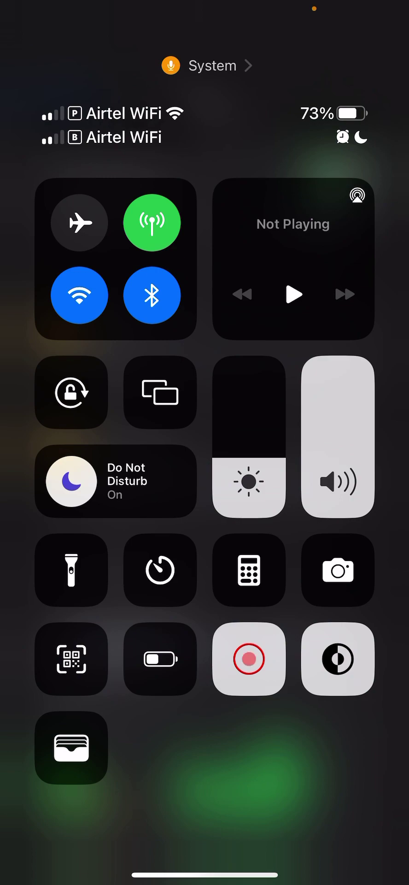
pyautogui.moveTo(205, 874); pyautogui.dragTo(205, 507)
pyautogui.click(27, 65)
pyautogui.scroll(10, 205, 415)
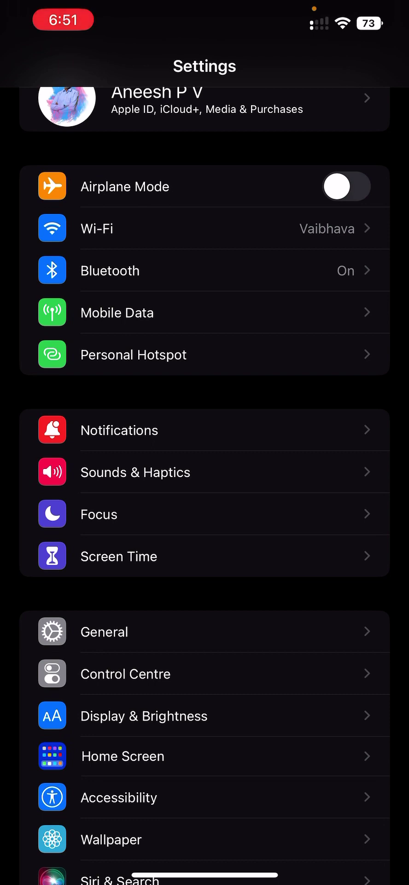
pyautogui.scroll(-6, 205, 462)
# Step: In Display & Brightness, try Light appearance, then set it back to Dark
pyautogui.click(205, 435)
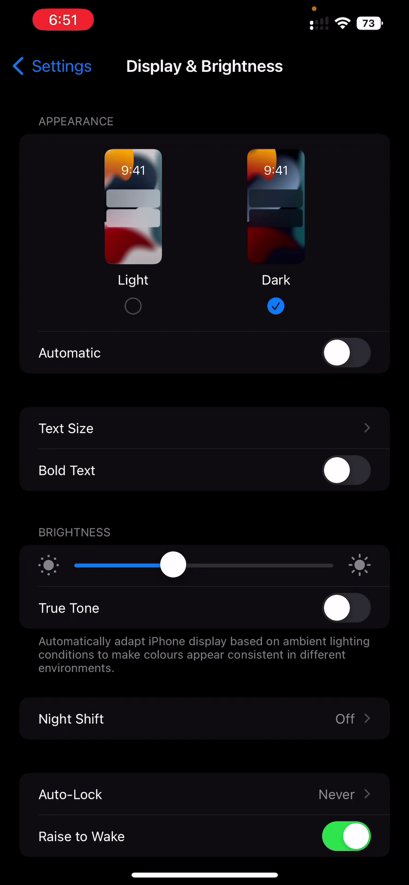
pyautogui.click(133, 306)
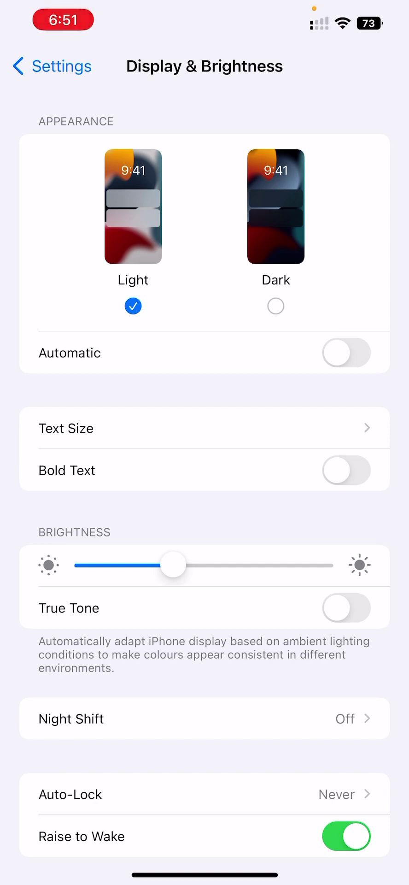
pyautogui.click(276, 208)
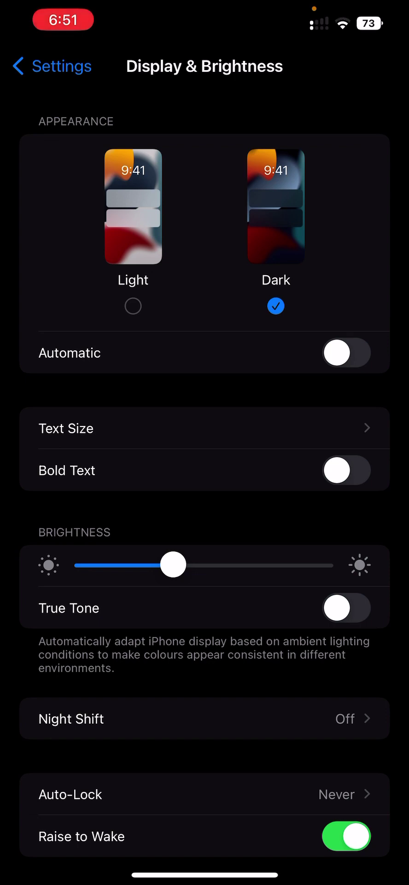
# Step: Go back to the Settings list and reopen Battery to confirm Battery Percentage is on
pyautogui.moveTo(5, 442); pyautogui.dragTo(116, 442)
pyautogui.scroll(-6, 205, 461)
pyautogui.click(78, 475)
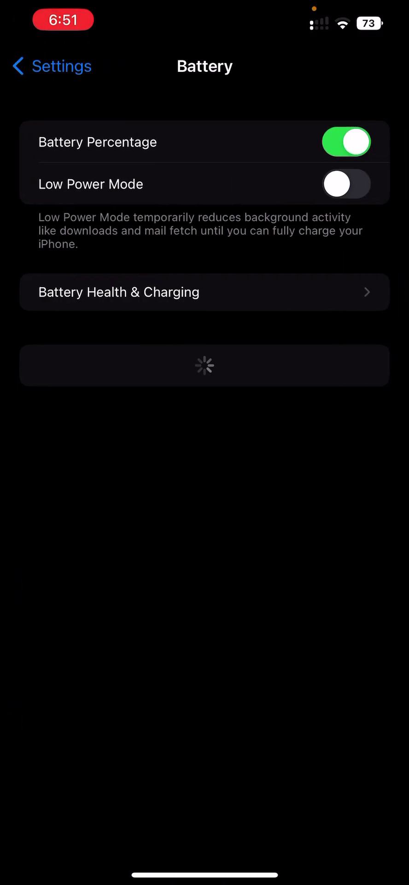